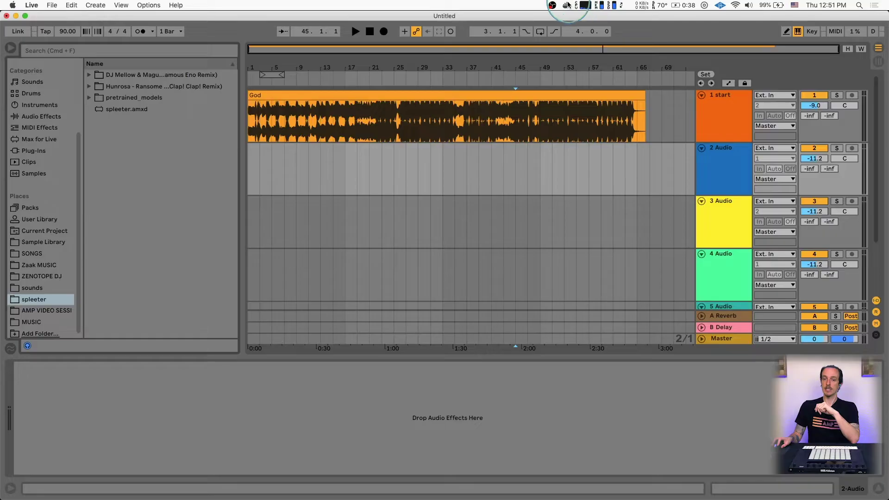
# Open Docker's status menu from the macOS menu bar.
pyautogui.click(566, 5)
pyautogui.click(592, 96)
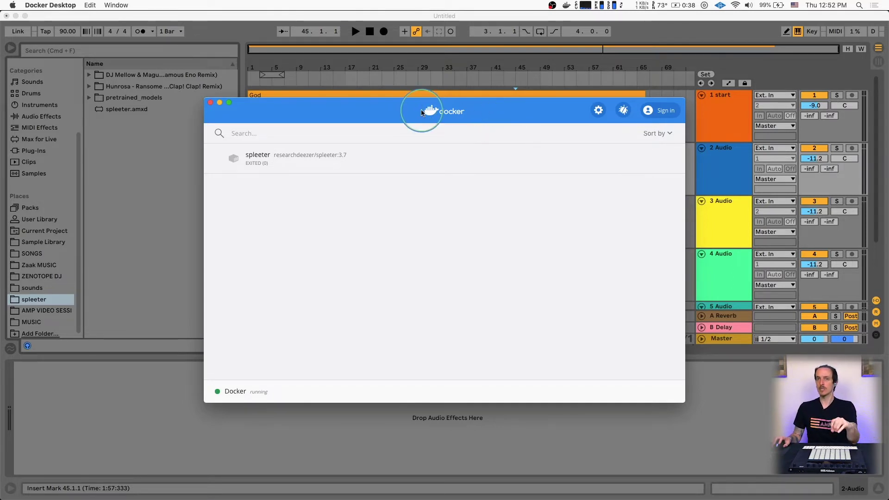
pyautogui.click(211, 102)
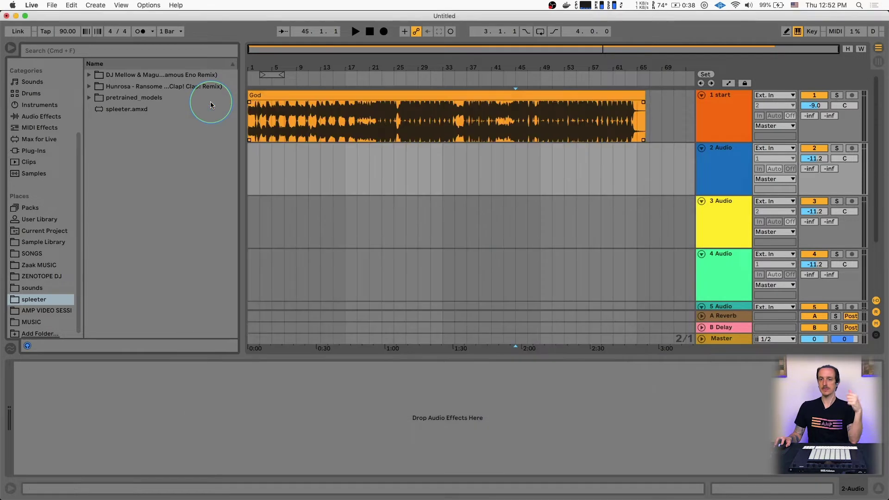
# Open the spleeter folder, show track 1's spleeter device, and select the God clip.
pyautogui.click(39, 302)
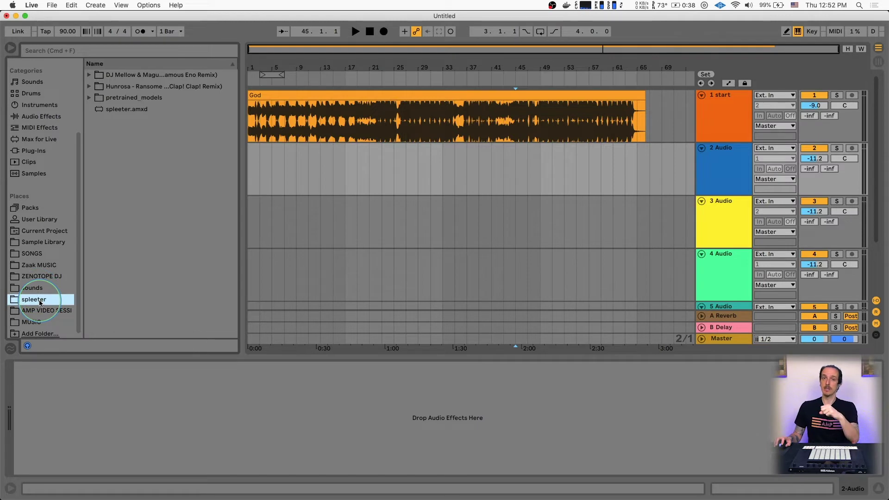
pyautogui.click(703, 109)
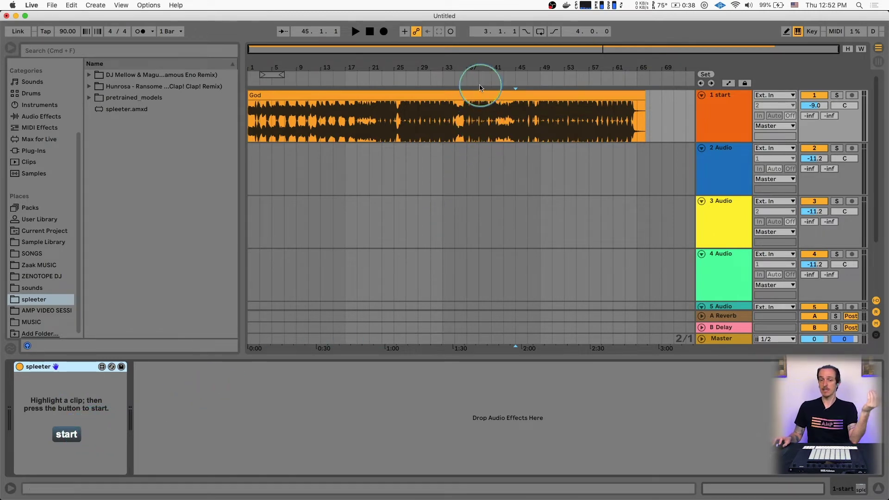
pyautogui.click(471, 95)
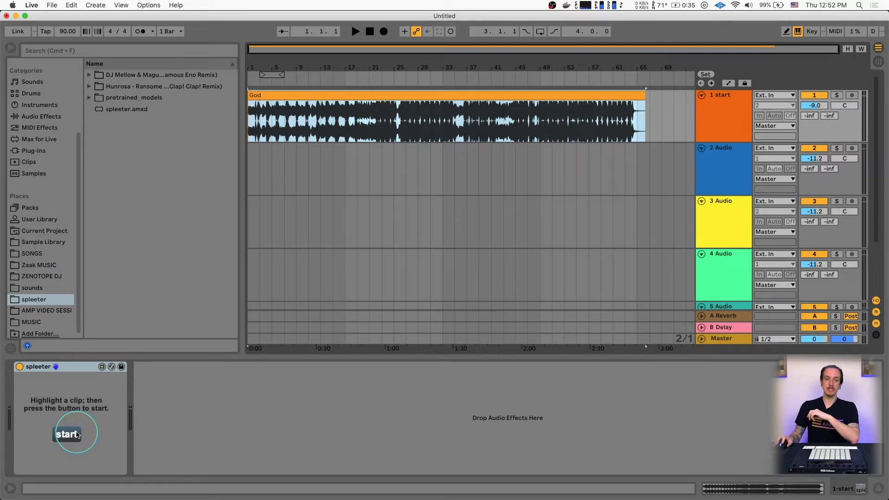
# Run the spleeter separation on the God clip and return to Live when it finishes.
pyautogui.click(77, 434)
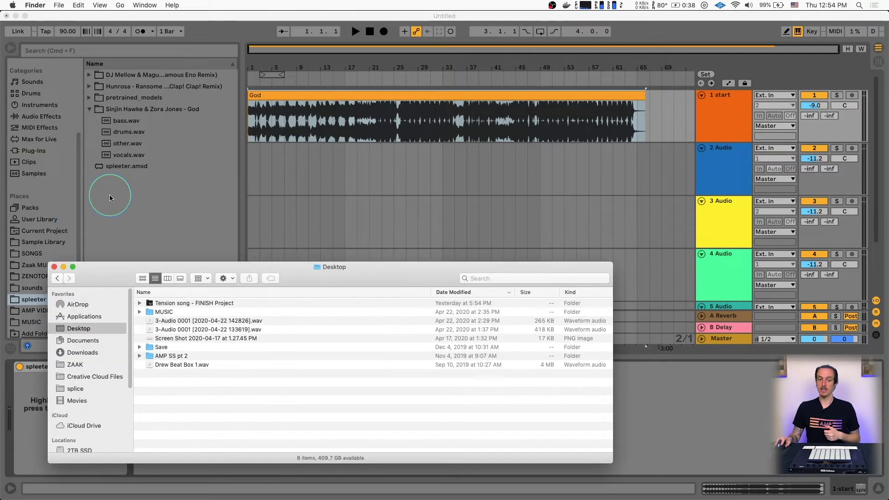
pyautogui.click(111, 199)
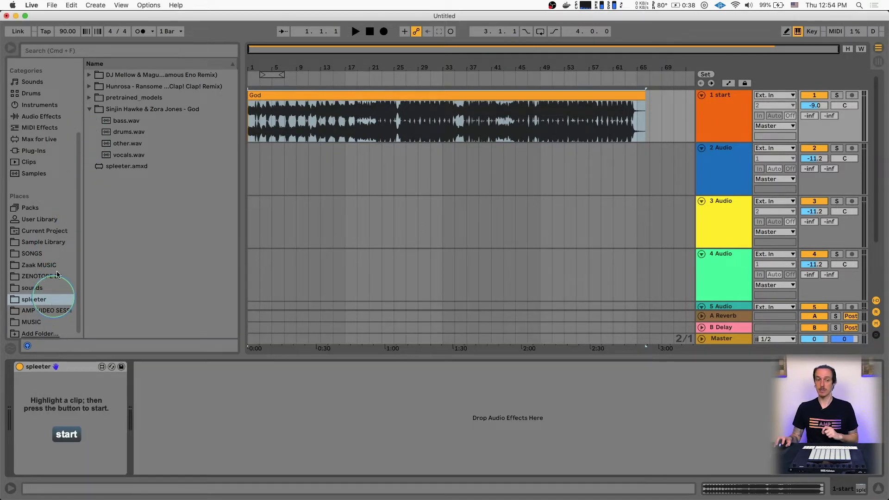
# Drag bass.wav through vocals.wav from the new stems folder onto tracks 2–5.
pyautogui.click(90, 110)
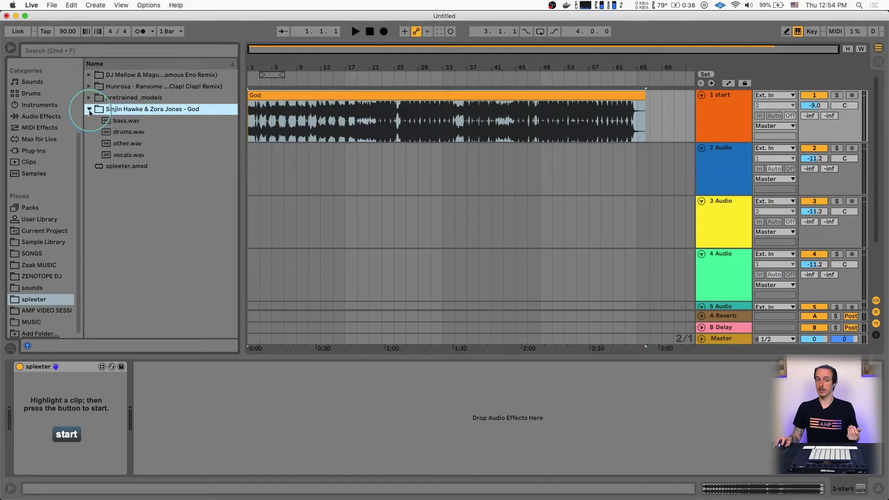
pyautogui.click(101, 115)
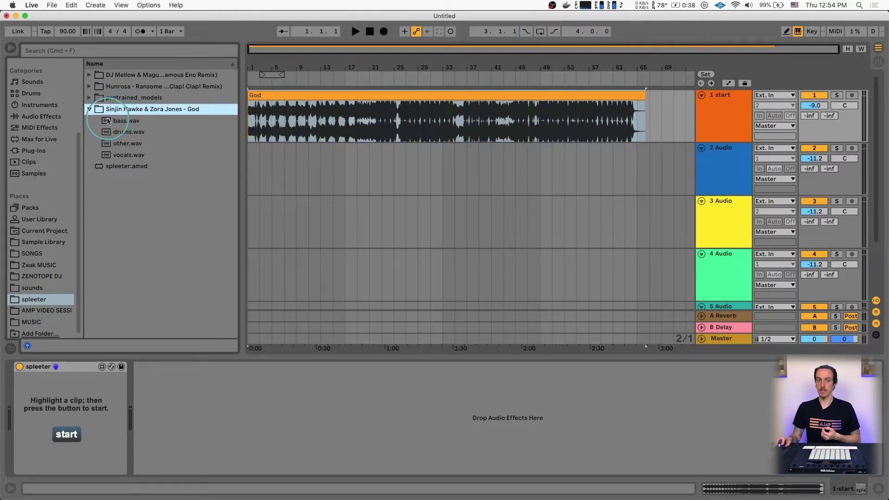
pyautogui.click(119, 121)
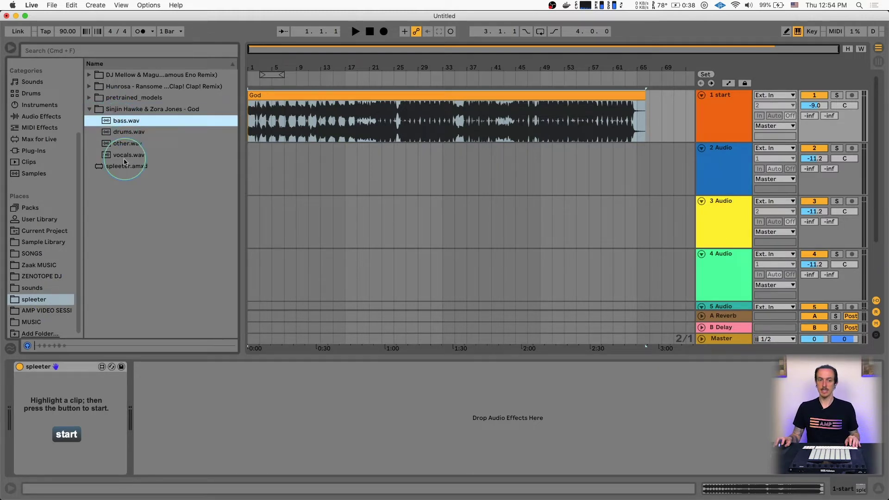
pyautogui.keyDown('shift'); pyautogui.click(125, 155); pyautogui.keyUp('shift')
pyautogui.moveTo(116, 125); pyautogui.dragTo(250, 172)
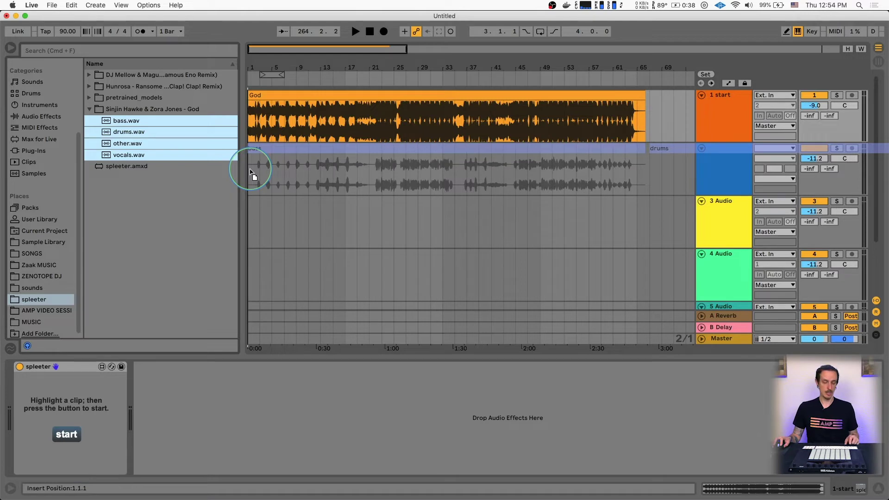
pyautogui.moveTo(251, 172); pyautogui.dragTo(250, 171)
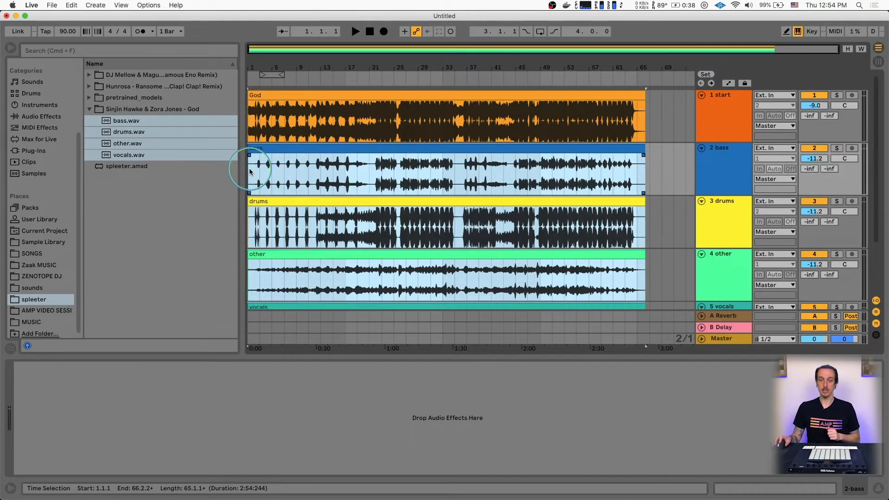
# Solo the original God track and play it from bar 21, then unsolo it.
pyautogui.click(370, 122)
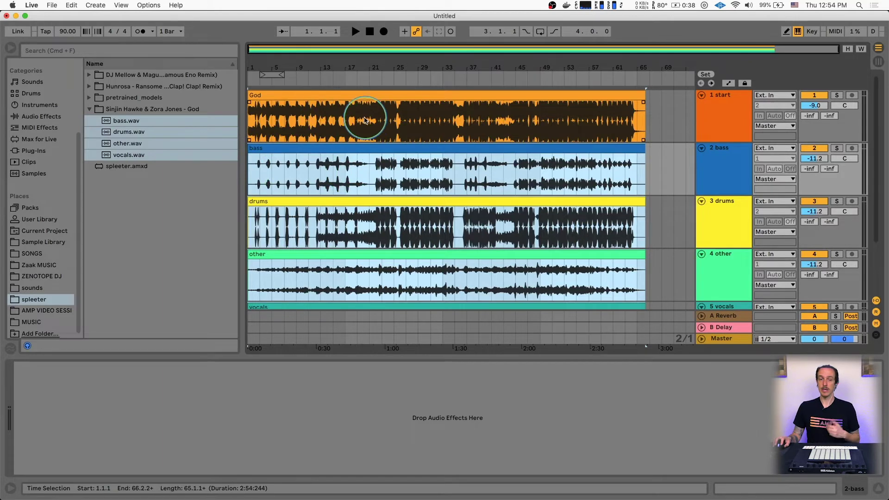
pyautogui.click(373, 122)
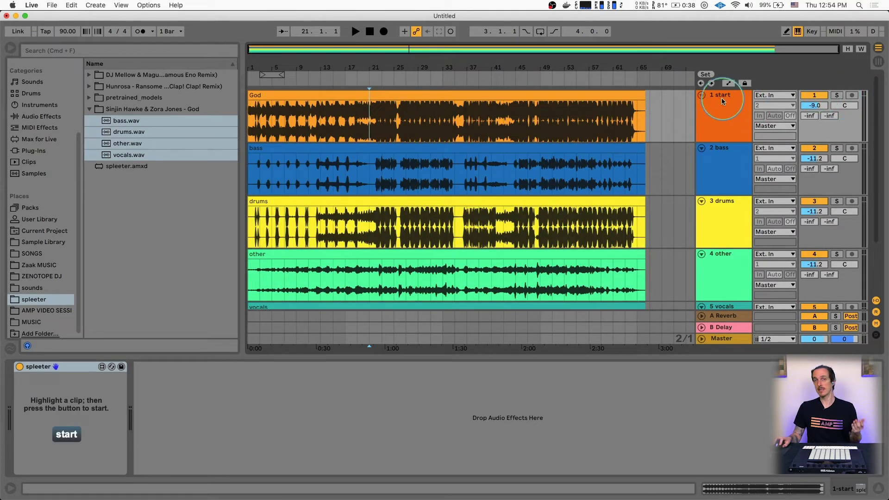
pyautogui.click(837, 95)
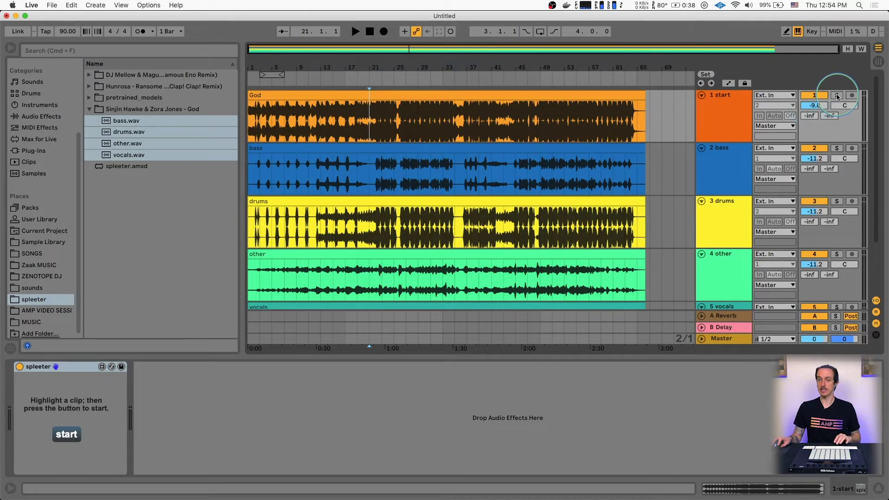
pyautogui.press('space')
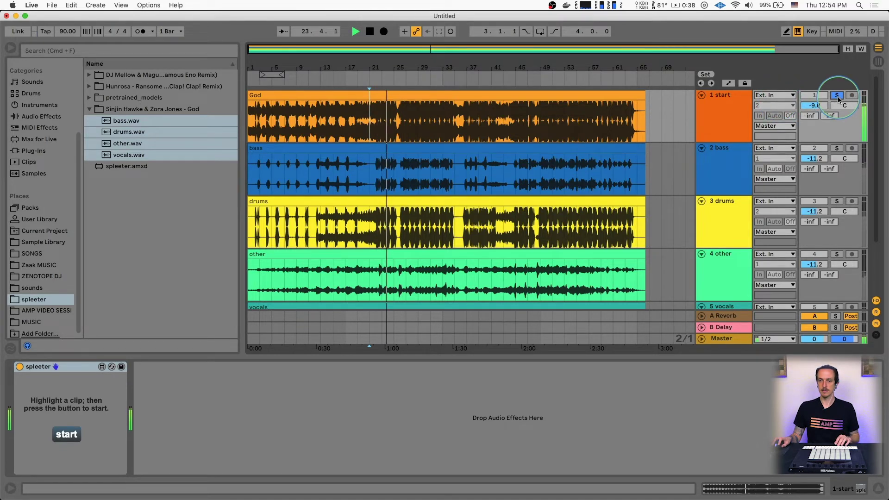
pyautogui.click(832, 149)
# Zoom in around bar 22 and play the soloed bass stem from there.
pyautogui.click(837, 149)
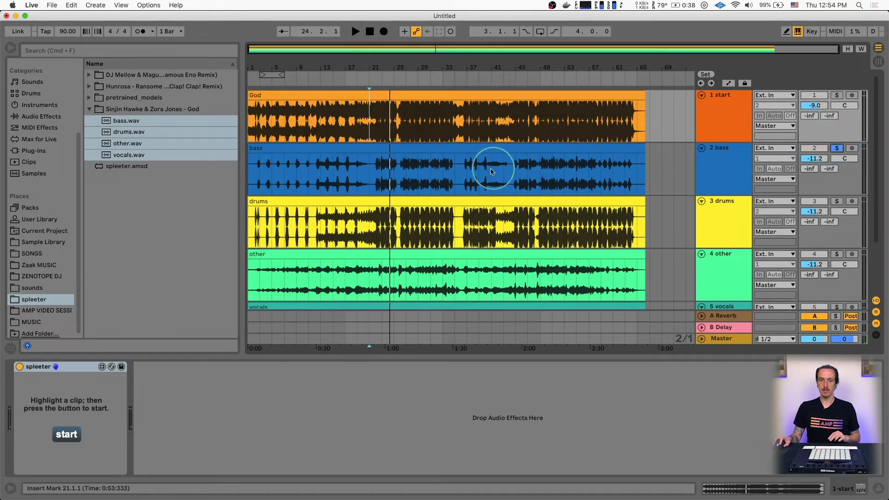
pyautogui.click(380, 182)
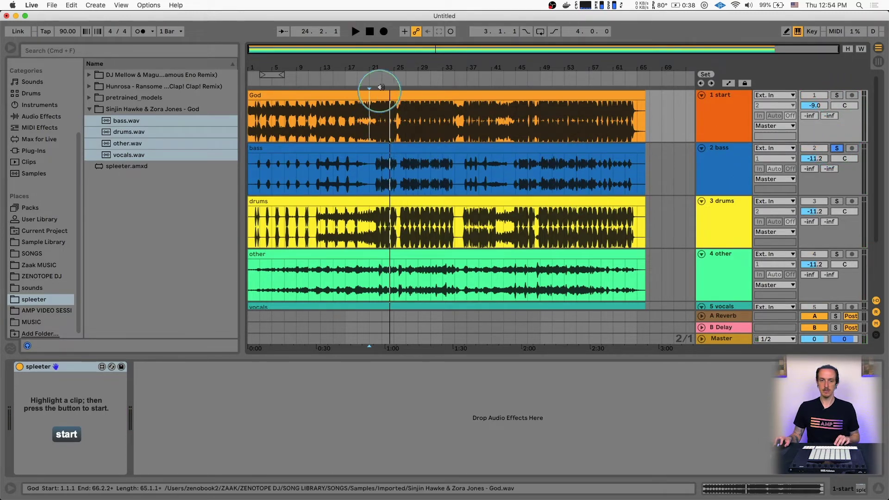
pyautogui.moveTo(377, 59); pyautogui.dragTo(376, 177)
pyautogui.click(702, 159)
pyautogui.press('space')
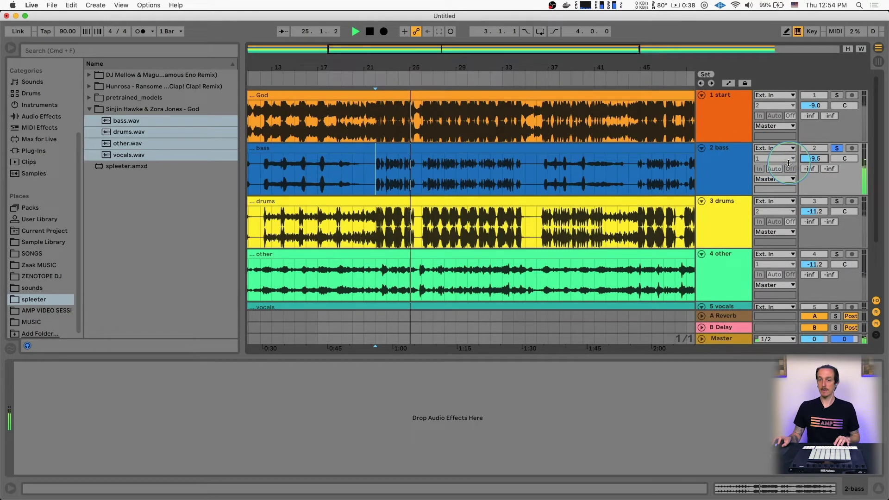
pyautogui.press('space')
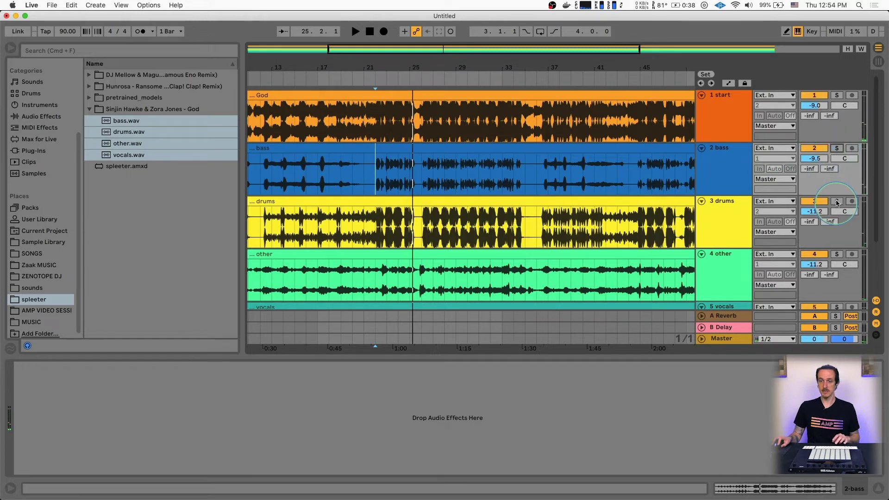
# Solo and play the drums stem from bar 22, then move the solo to the other stem.
pyautogui.click(837, 201)
pyautogui.press('space')
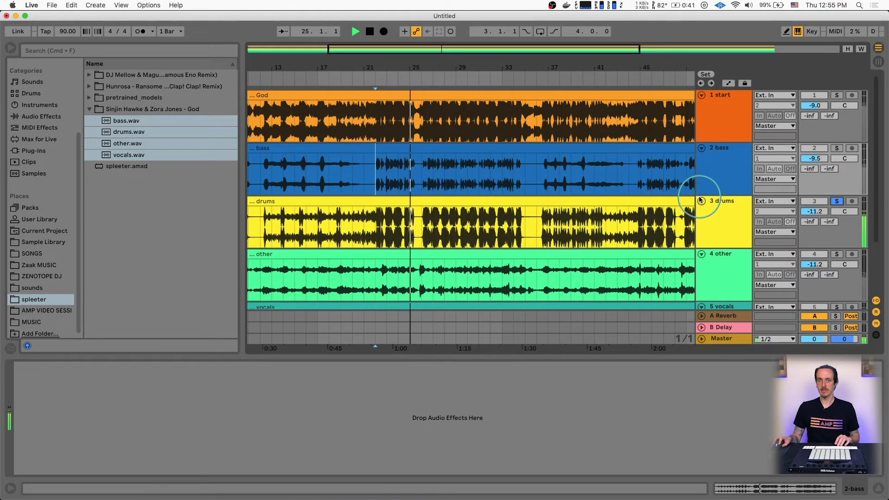
pyautogui.press('space')
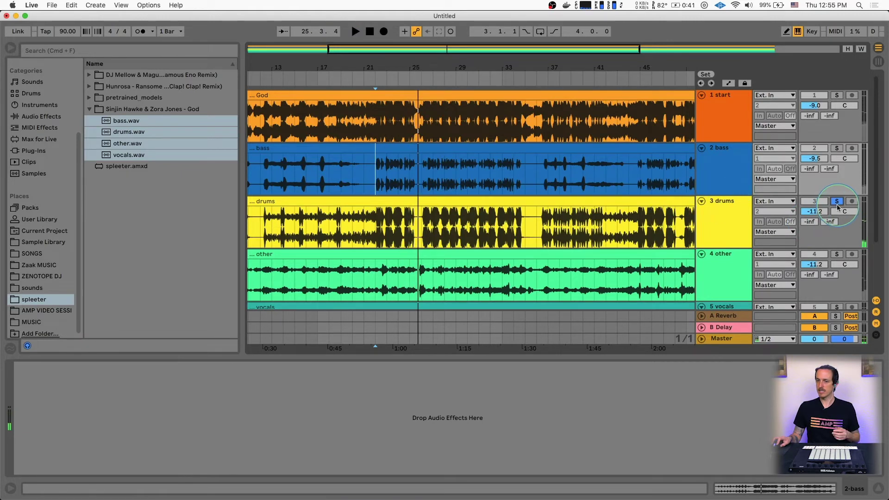
pyautogui.click(837, 201)
pyautogui.scroll(-3, 827, 211)
pyautogui.click(837, 216)
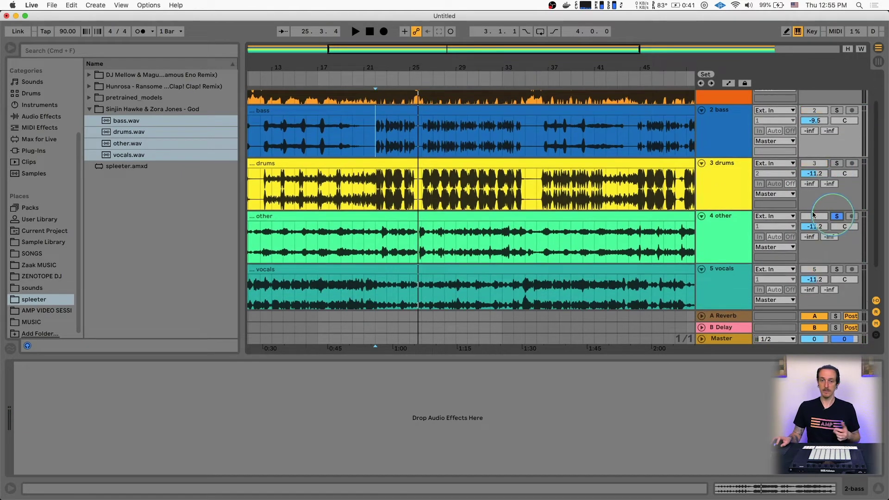
# Play the soloed other stem from bar 22, then stop playback.
pyautogui.click(378, 251)
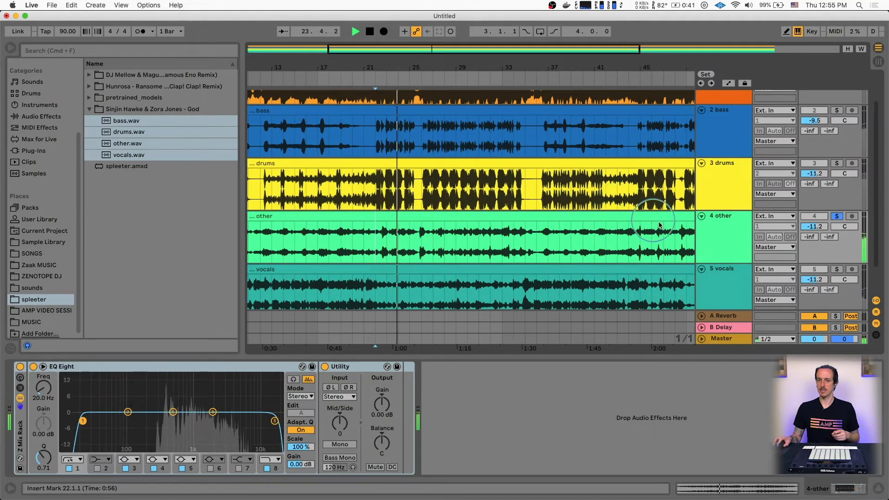
pyautogui.press('space')
pyautogui.scroll(-2, 835, 246)
# Solo and play the vocals stem alone, then clear all solos and stop playback.
pyautogui.click(837, 235)
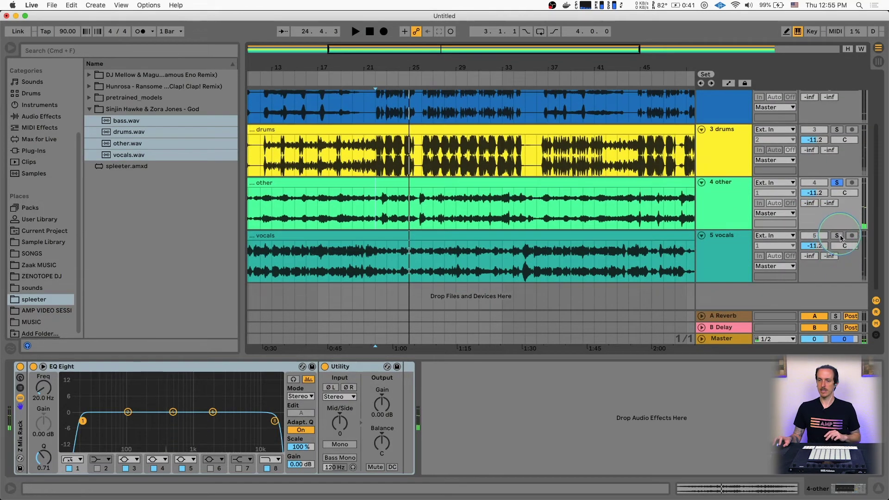
pyautogui.click(837, 183)
pyautogui.press('space')
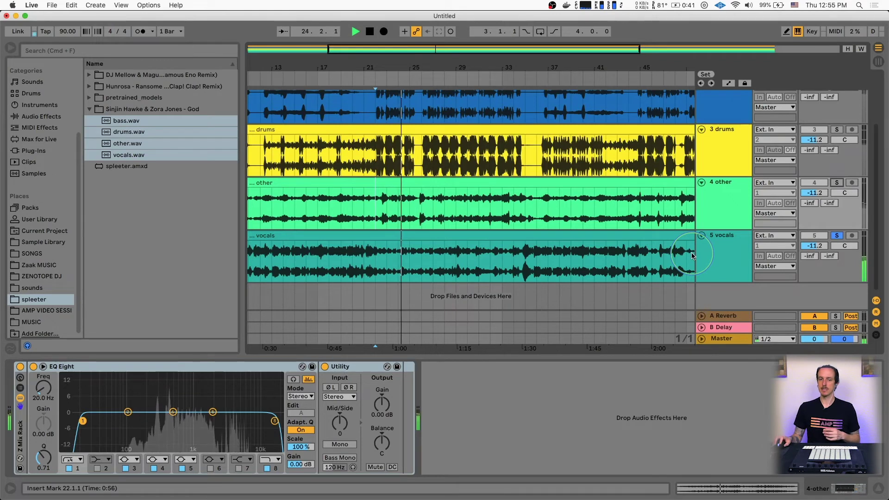
pyautogui.click(837, 235)
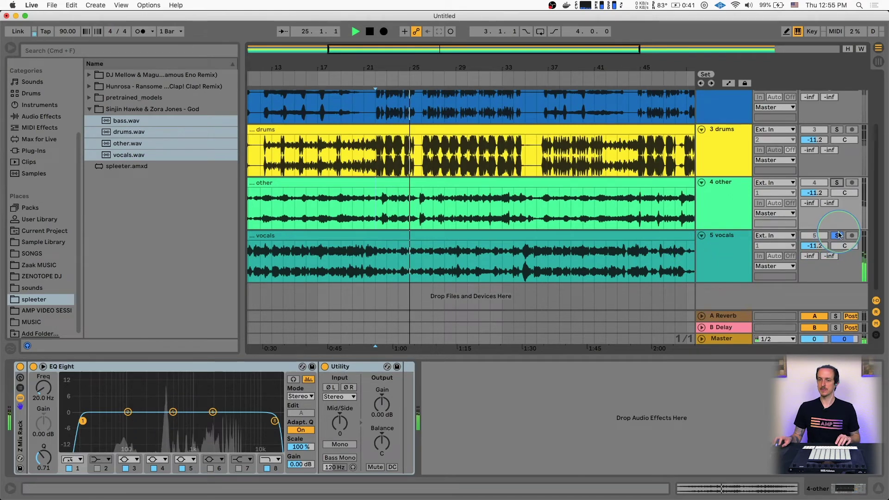
pyautogui.press('space')
pyautogui.scroll(3, 757, 209)
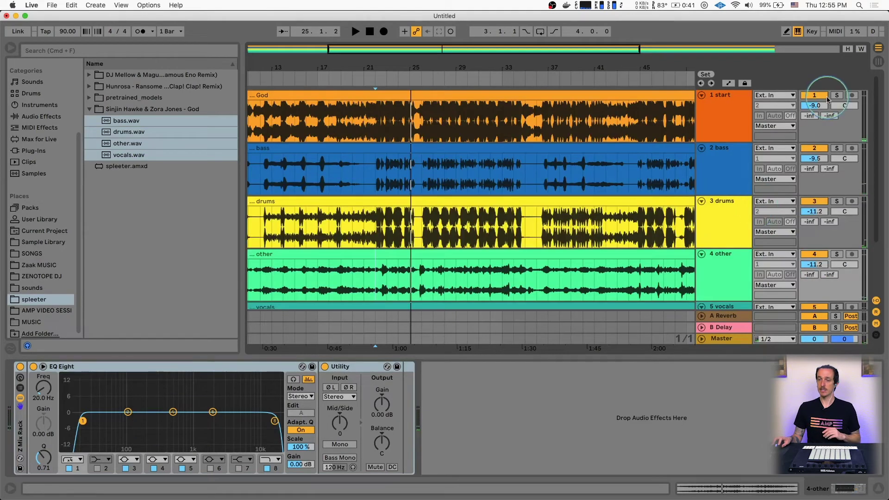
pyautogui.click(373, 198)
pyautogui.click(384, 184)
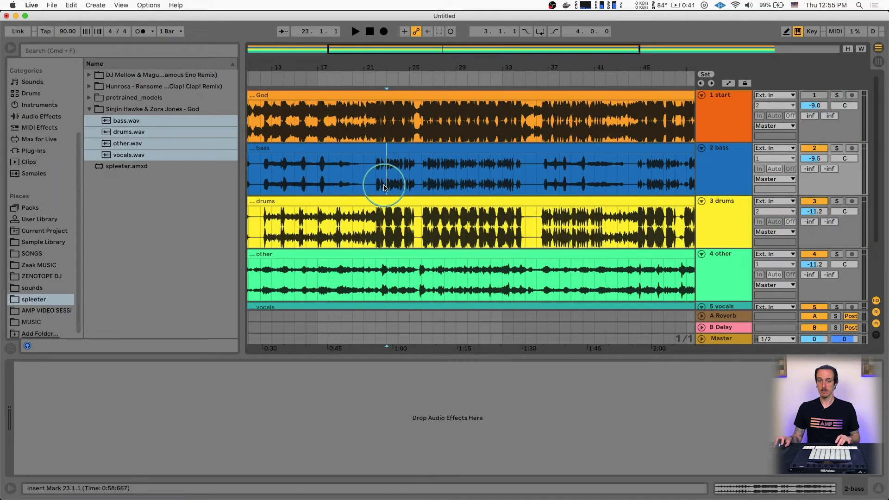
pyautogui.press('space')
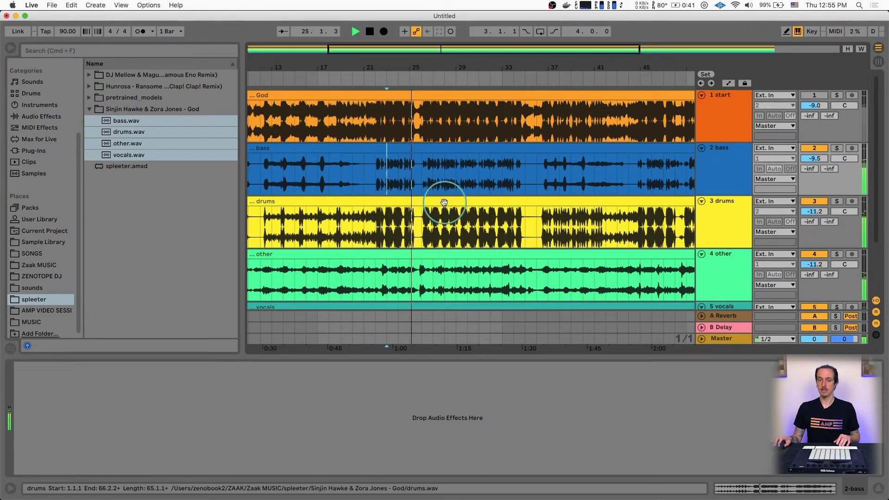
pyautogui.press('space')
pyautogui.scroll(-3, 452, 209)
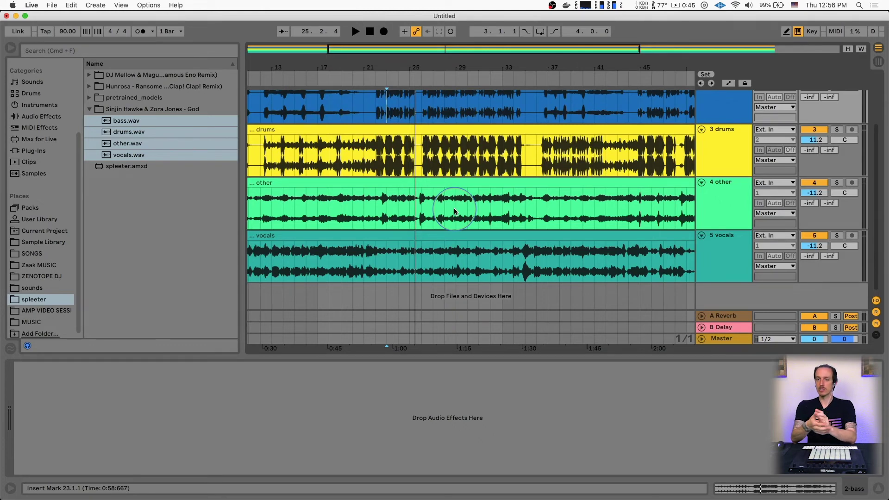
pyautogui.scroll(3, 454, 212)
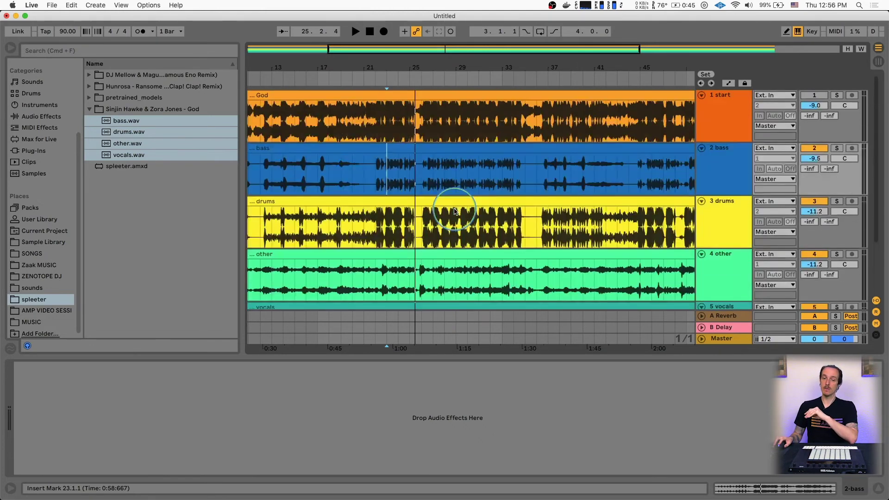